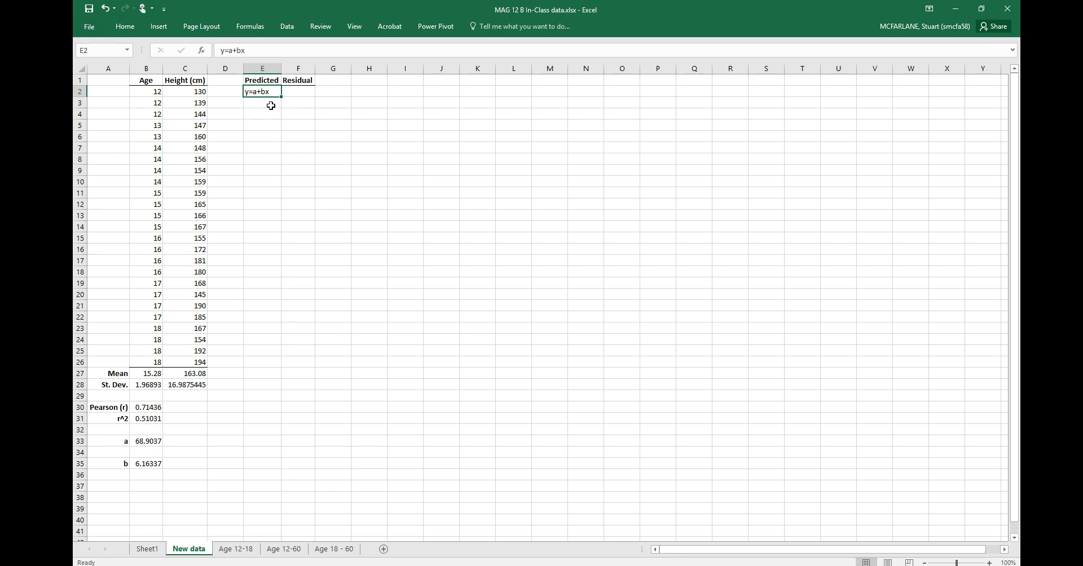
- Enter the regression formula =B33+B35*B2 in E2 to predict height from the first age
type("=")
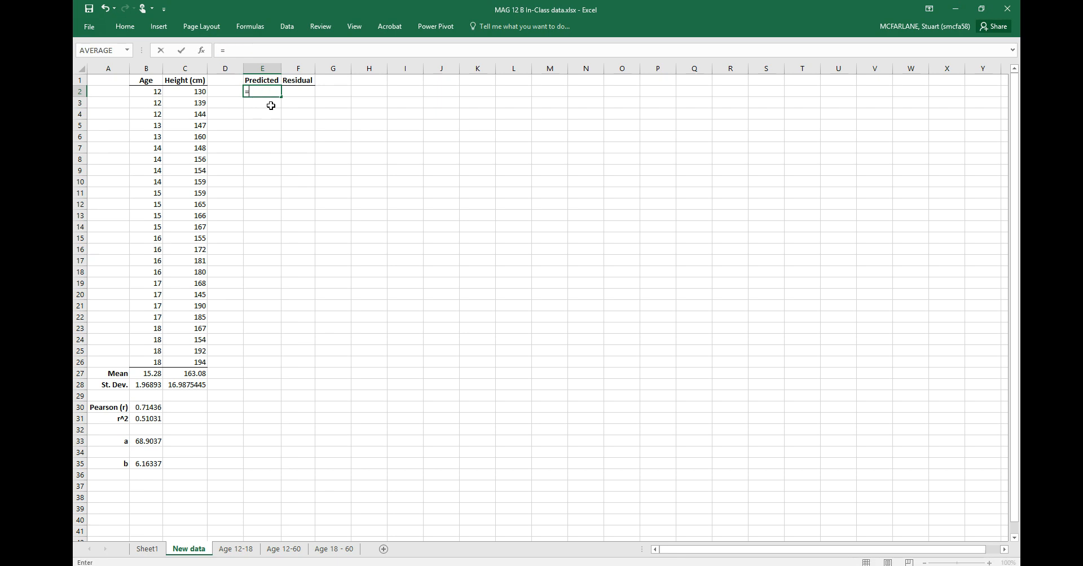
left_click(149, 442)
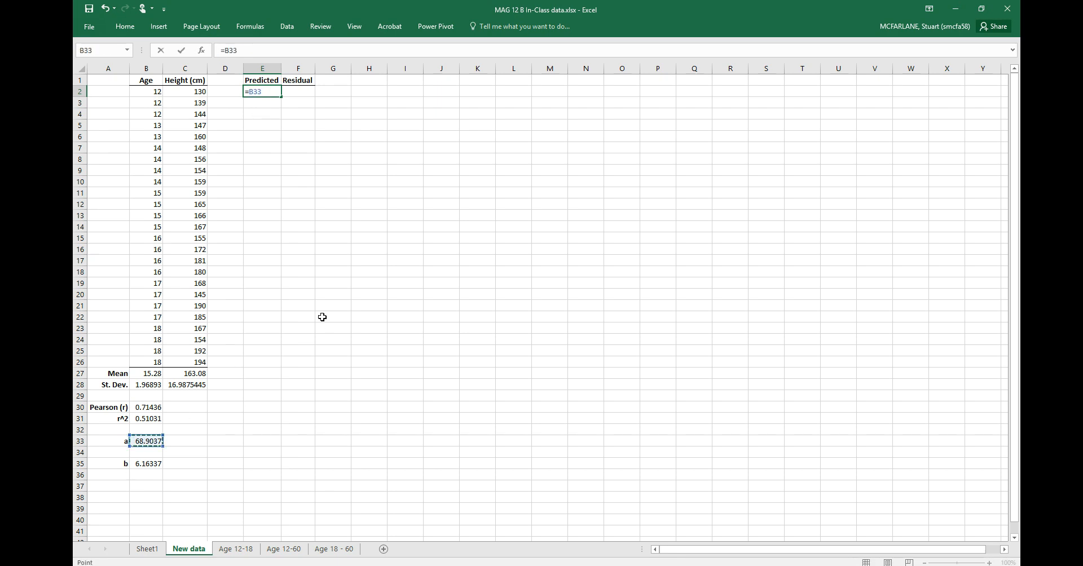
type("+")
left_click(148, 465)
type("*")
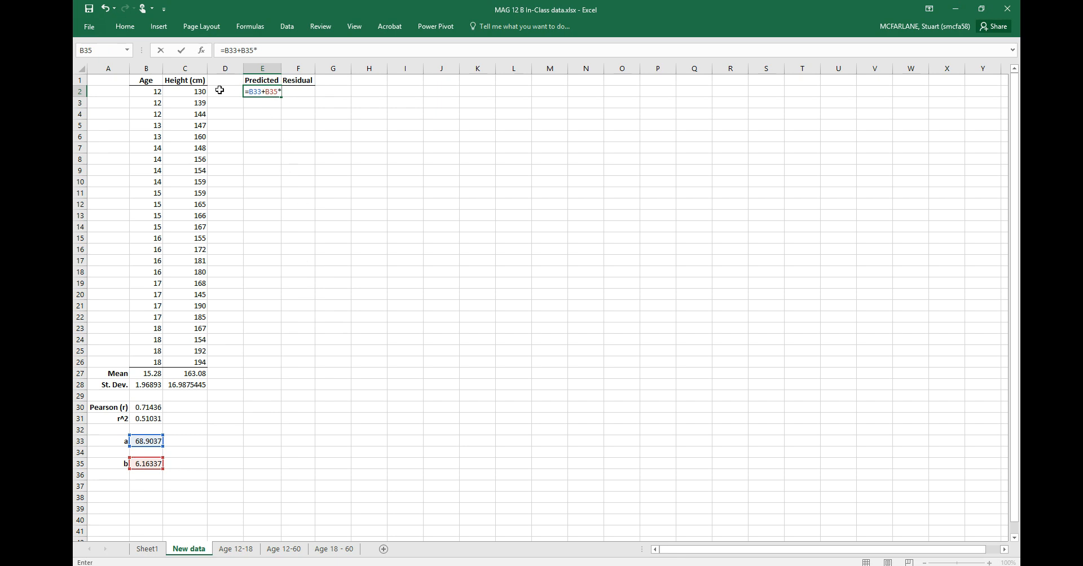
left_click(148, 92)
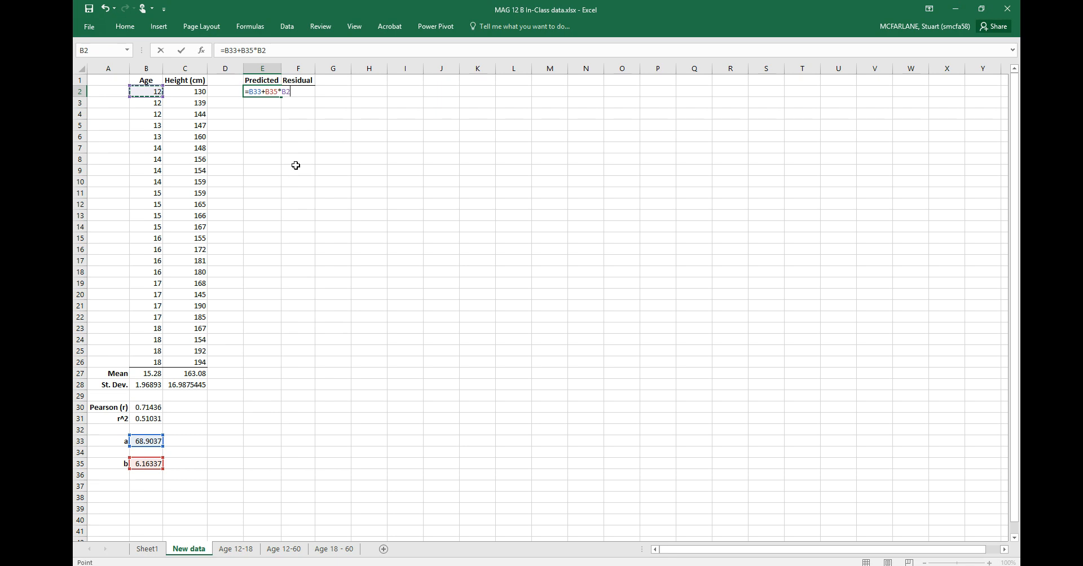
key("Return")
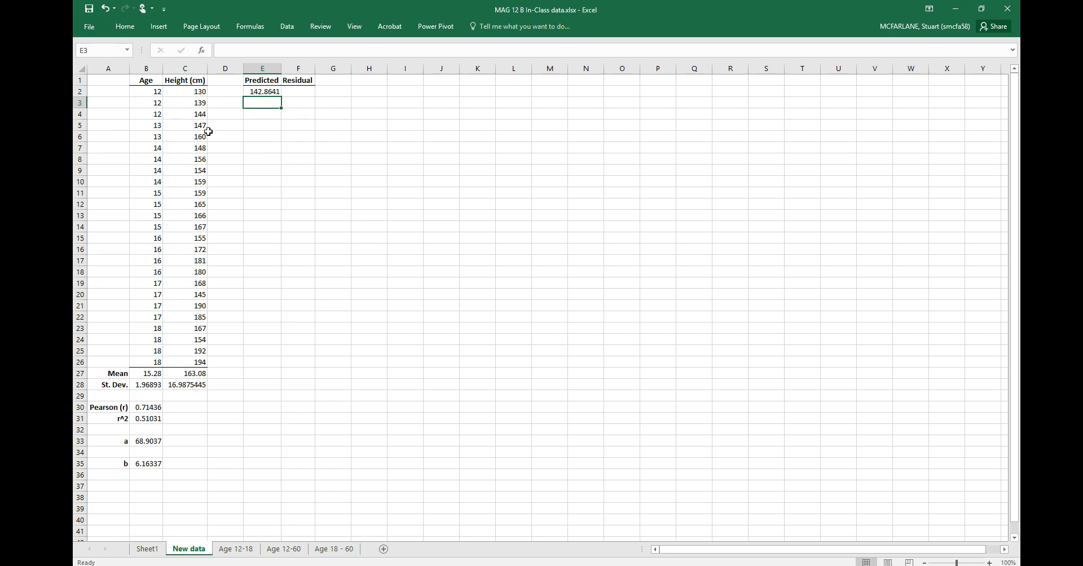
- Try to fill the predicted-height formula from E2 down to E26, and undo the fill
left_click(265, 91)
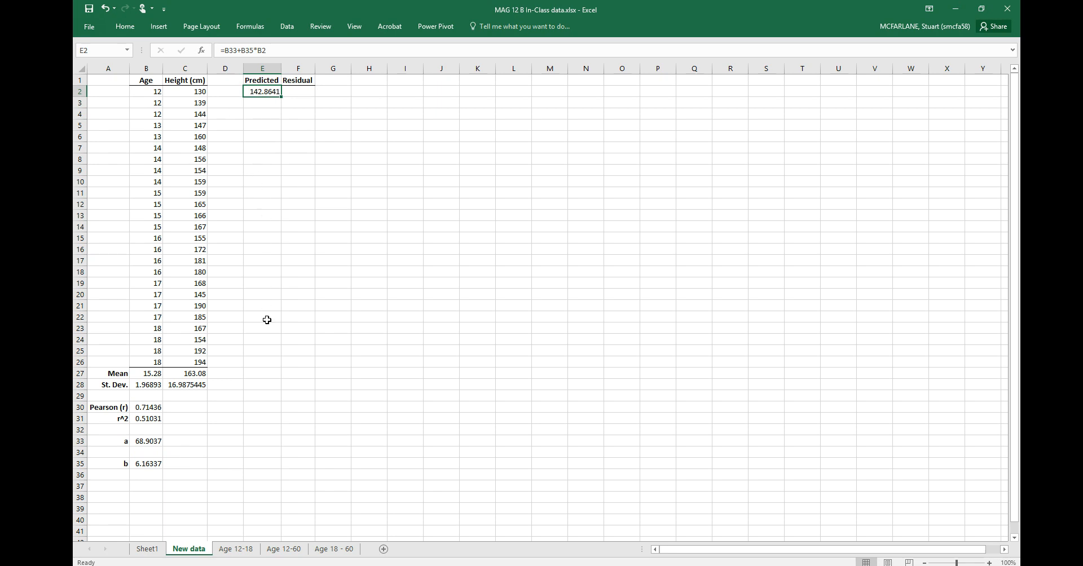
left_click_drag(282, 96, 271, 366)
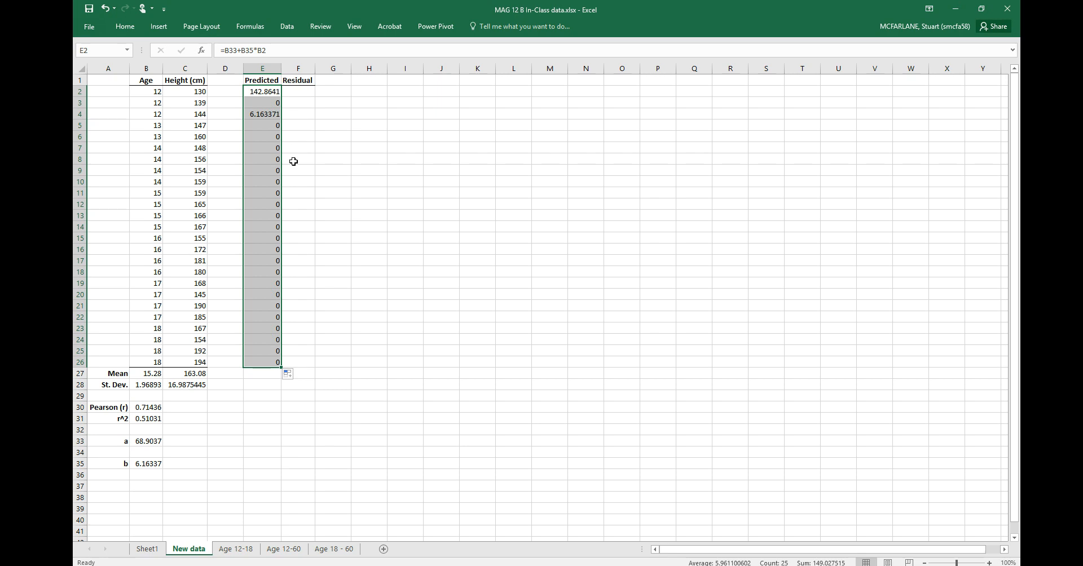
left_click(105, 9)
left_click(295, 122)
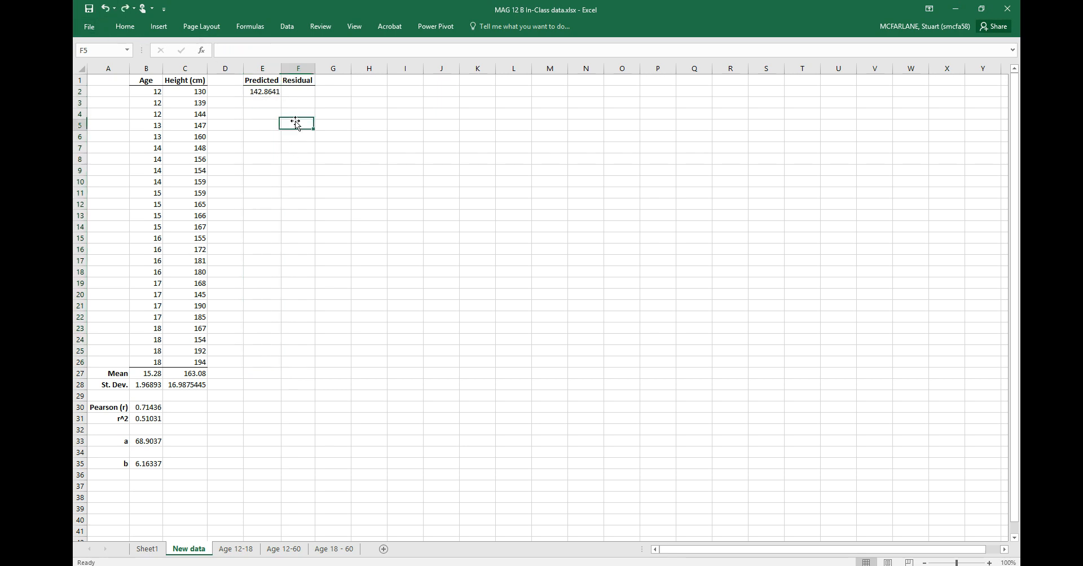
- Make the a and b references absolute in E2 so the formula reads =$B$33+$B$35*B2
left_click(267, 92)
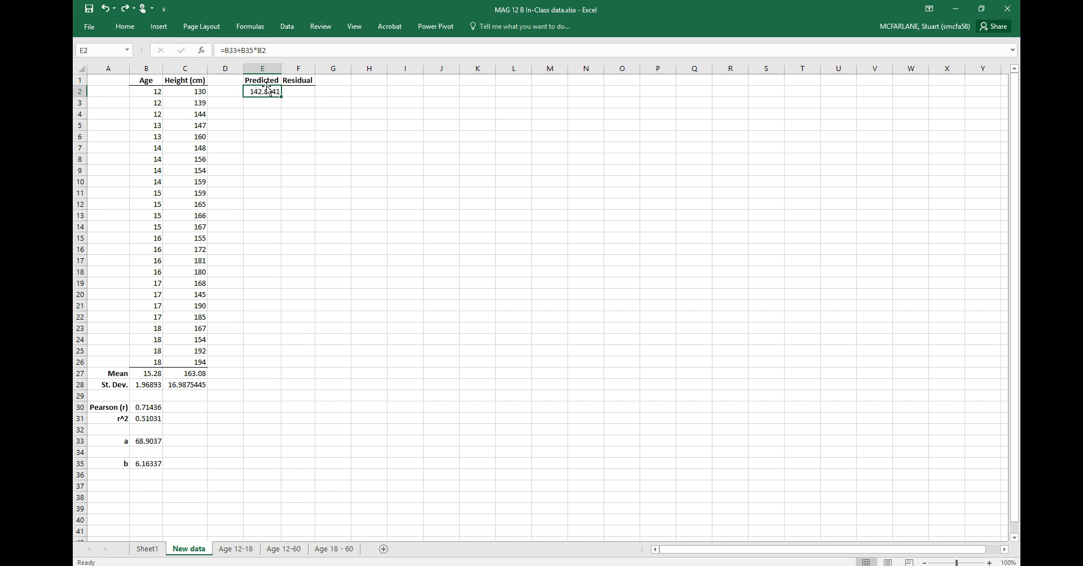
double_click(257, 92)
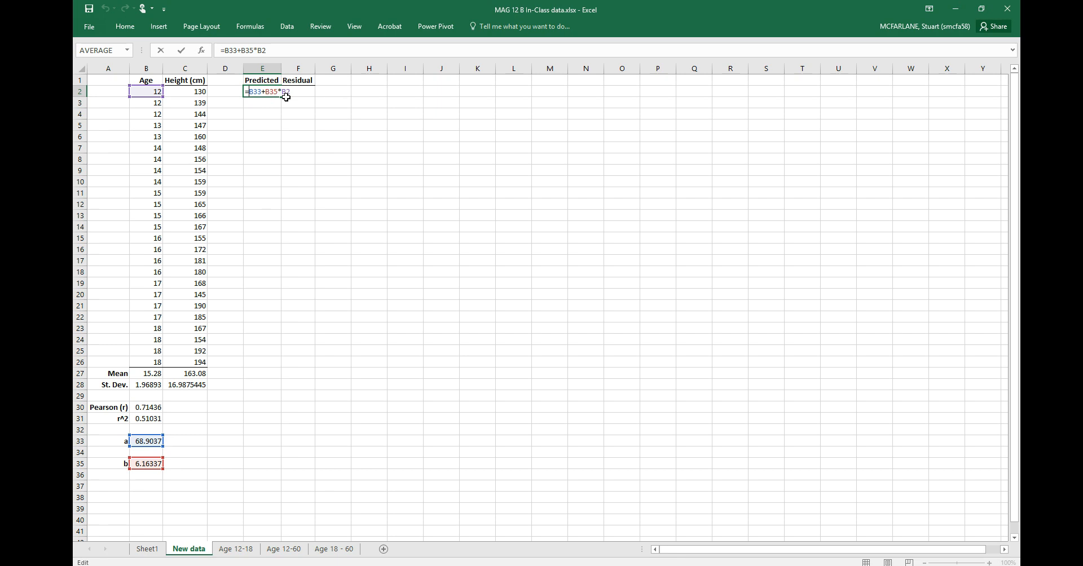
type("$B")
type("$")
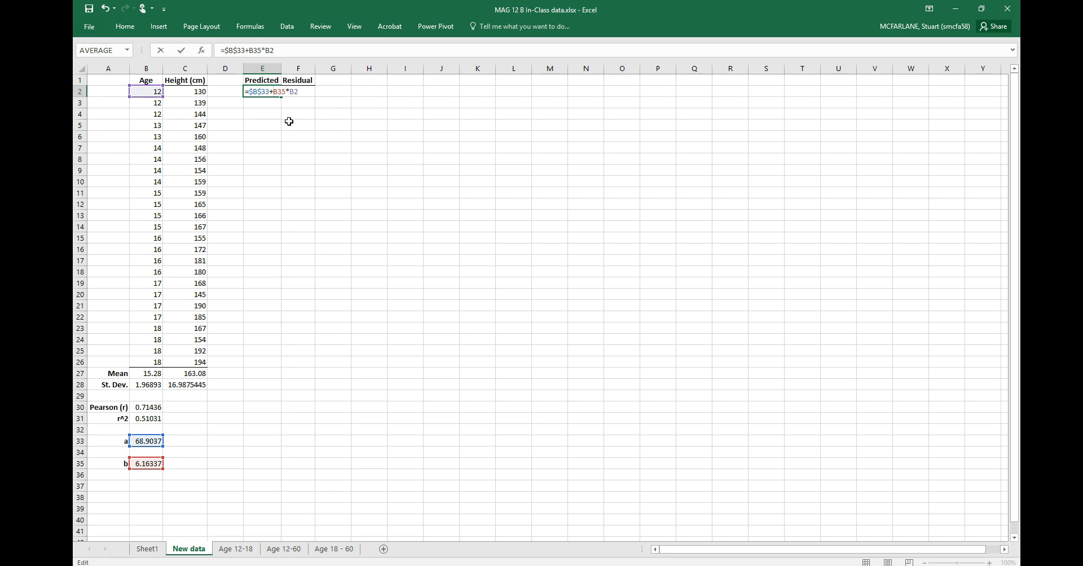
key("F4")
type("$B$")
key("Return")
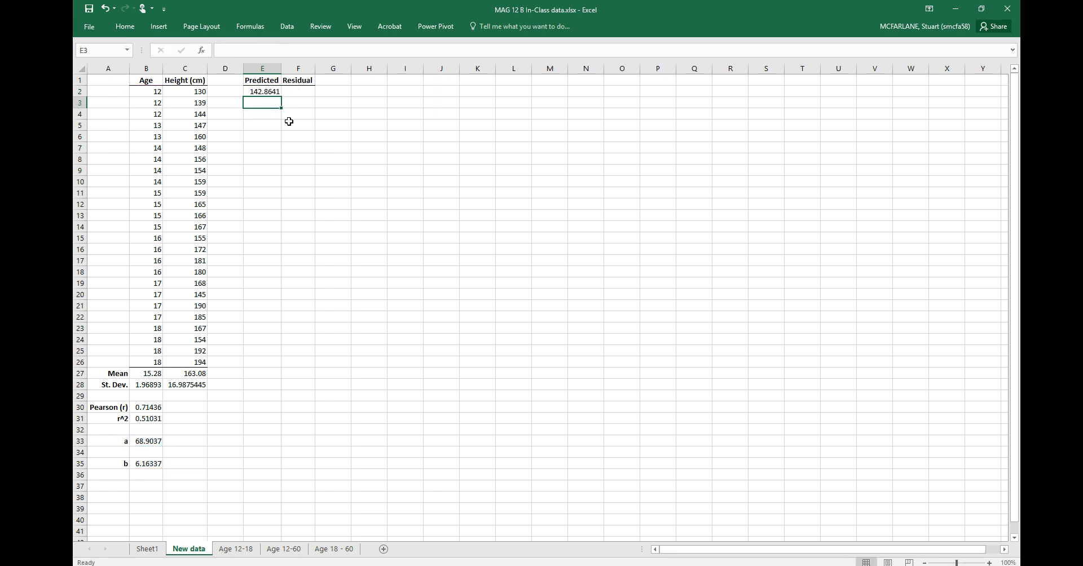
- Fill the predicted-height formula from E2 down to E26
left_click(271, 92)
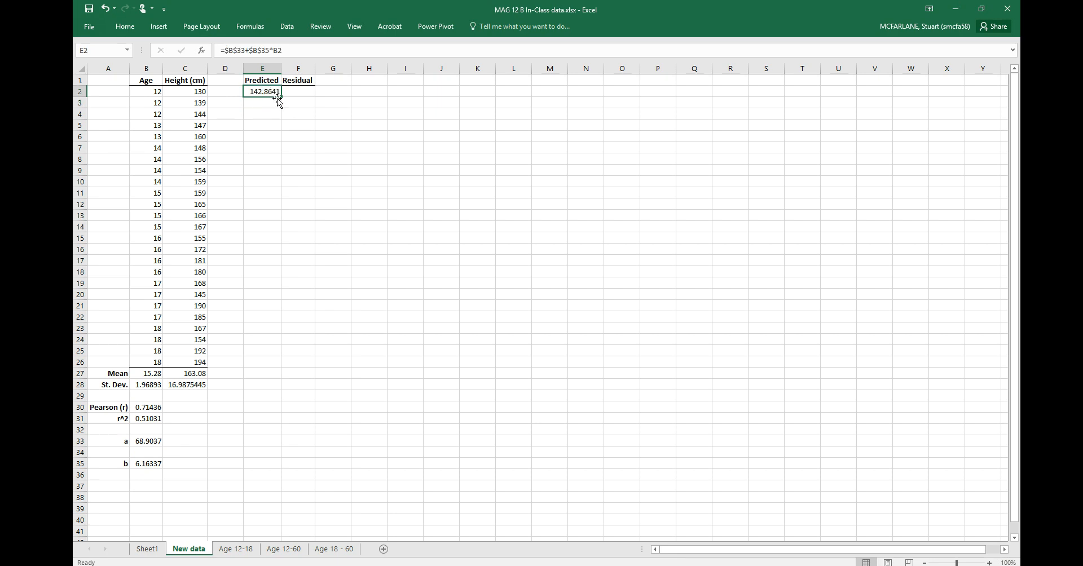
left_click_drag(282, 97, 273, 365)
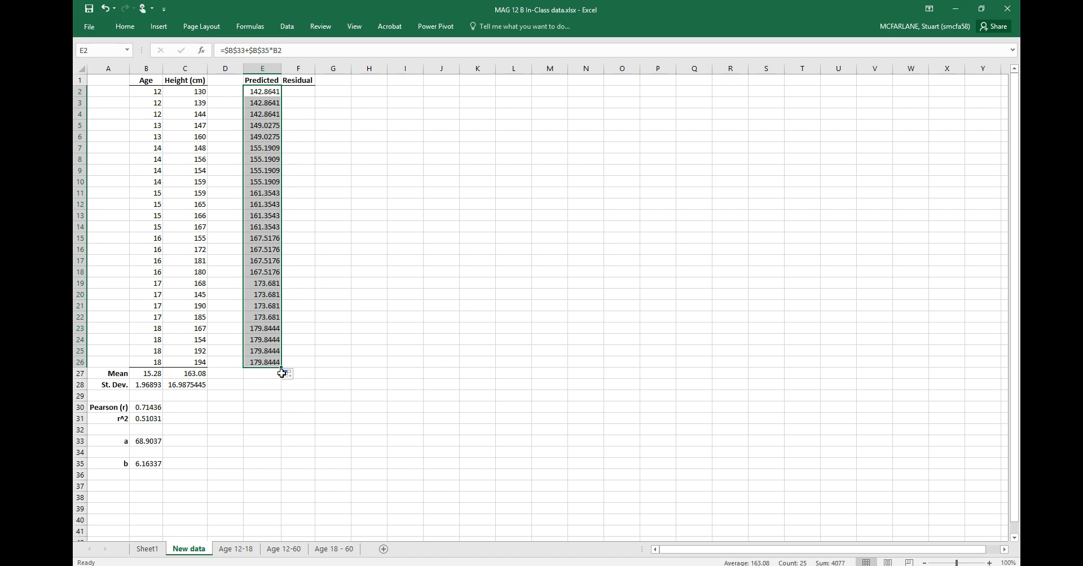
left_click(298, 217)
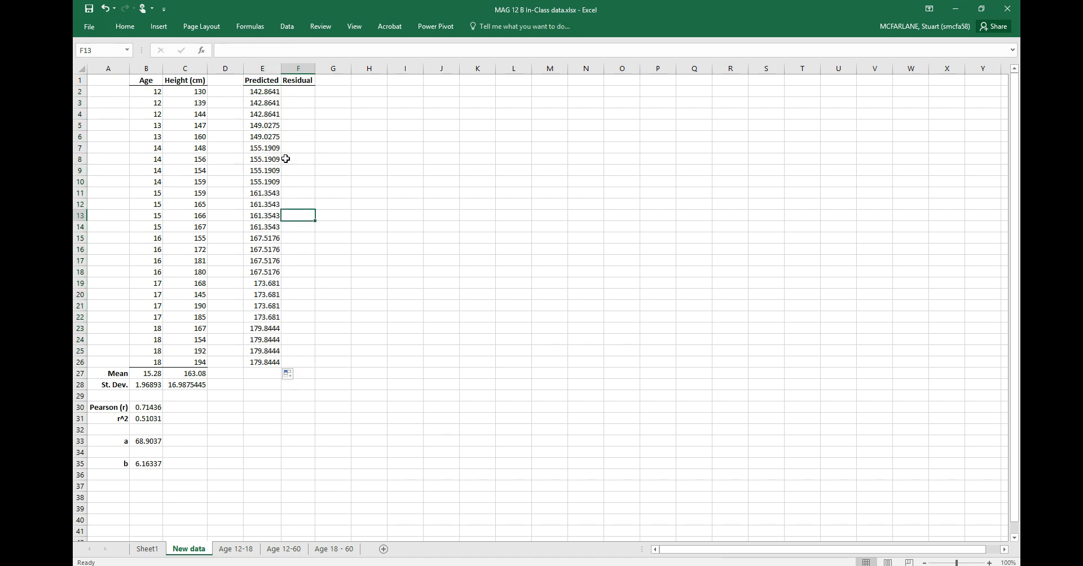
- Compare the predicted heights of rows sharing the same age, such as rows 2 to 4 and rows 7 to 10
left_click_drag(81, 91, 82, 113)
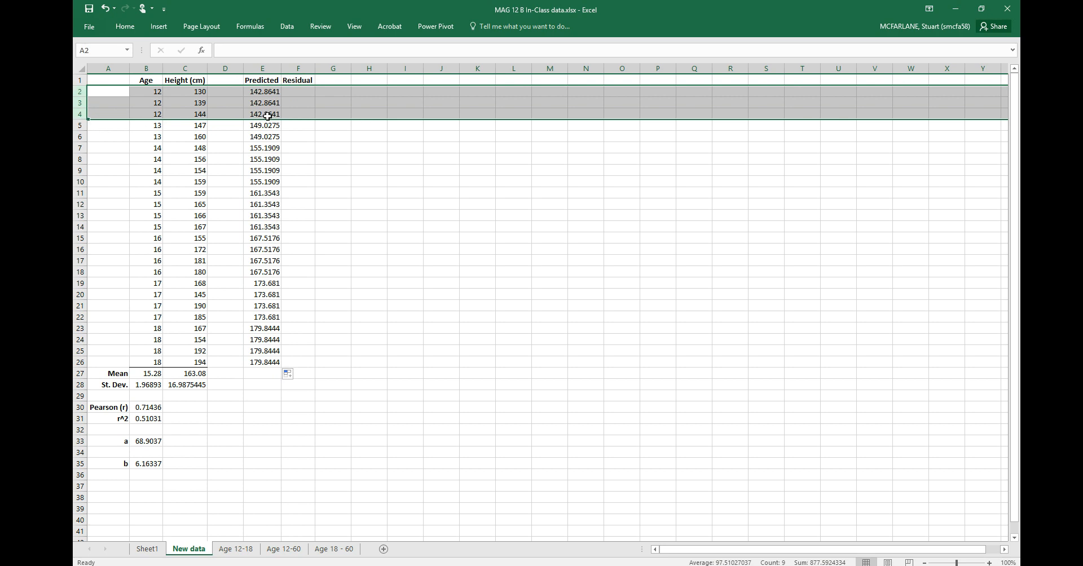
left_click_drag(80, 125, 79, 182)
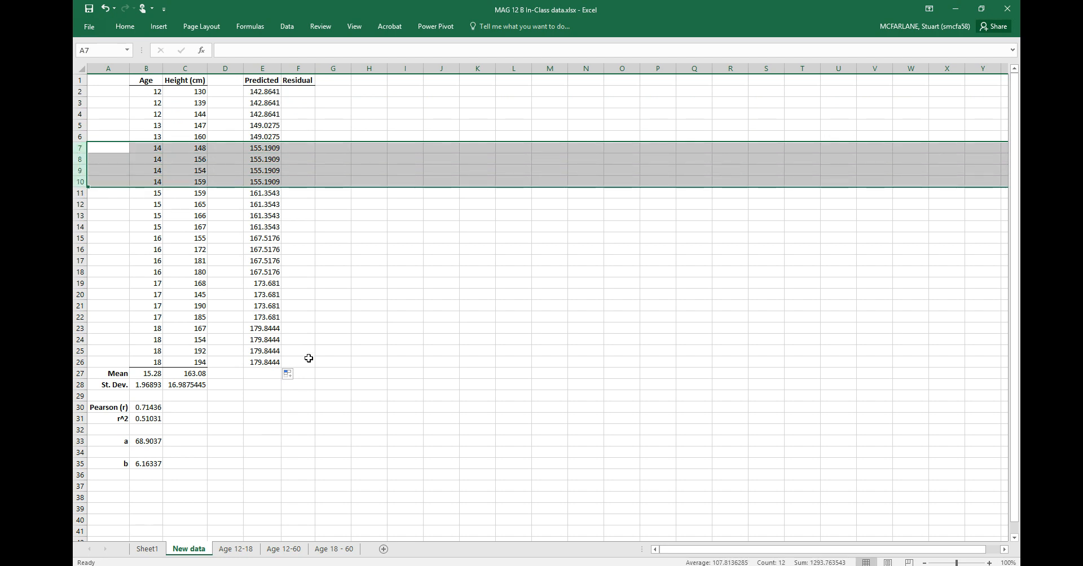
left_click(332, 342)
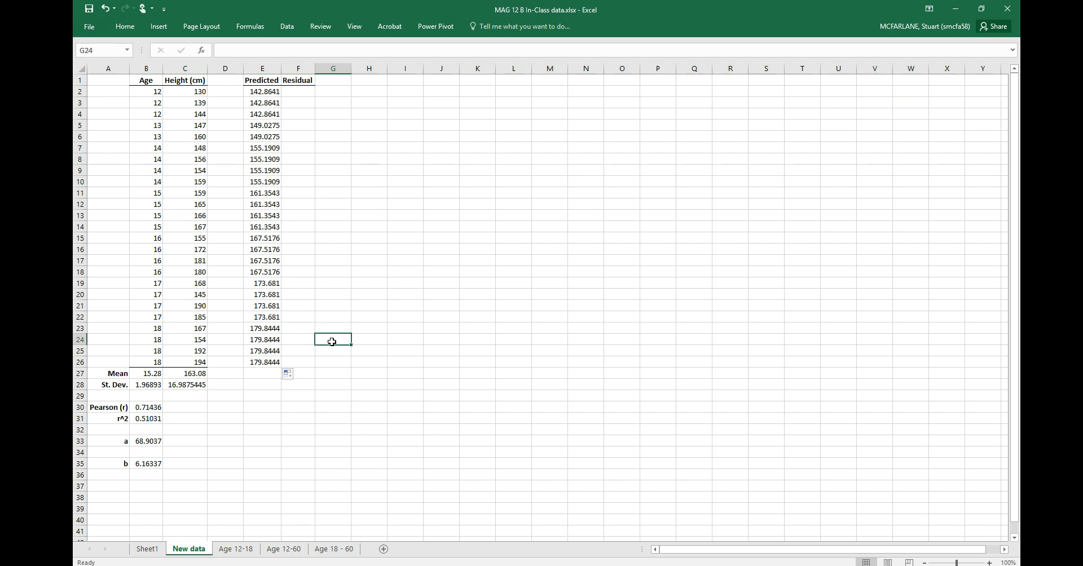
- Enter =C2-E2 in F2 to calculate the first residual as actual height minus predicted height
left_click(306, 90)
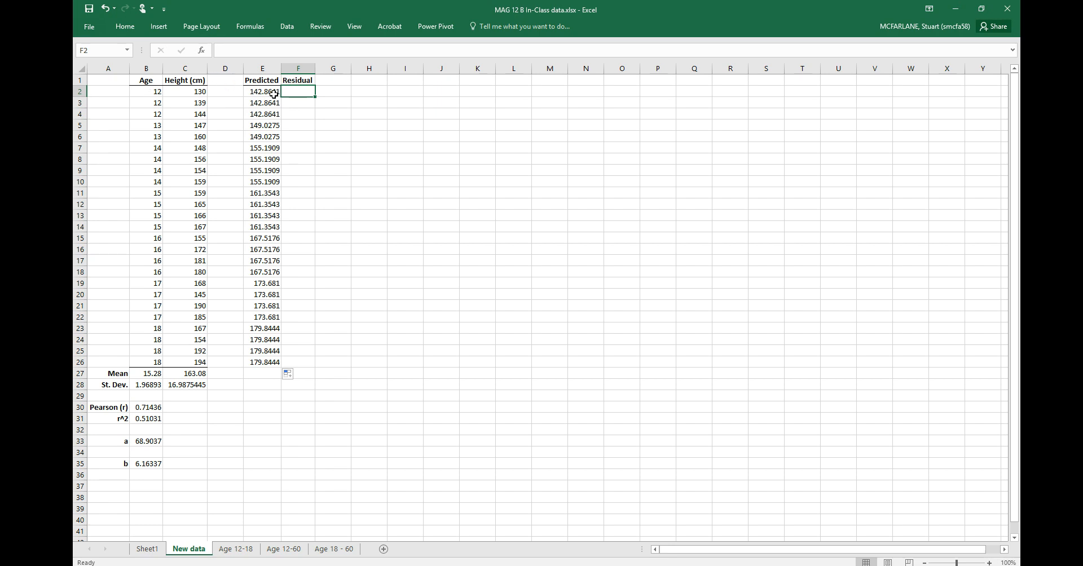
left_click(203, 93)
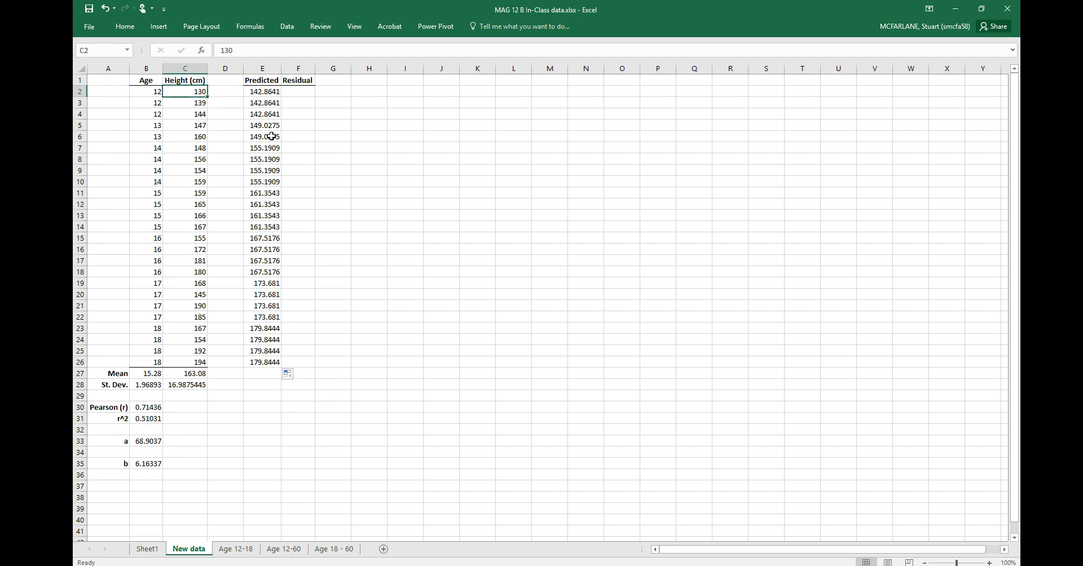
left_click(300, 91)
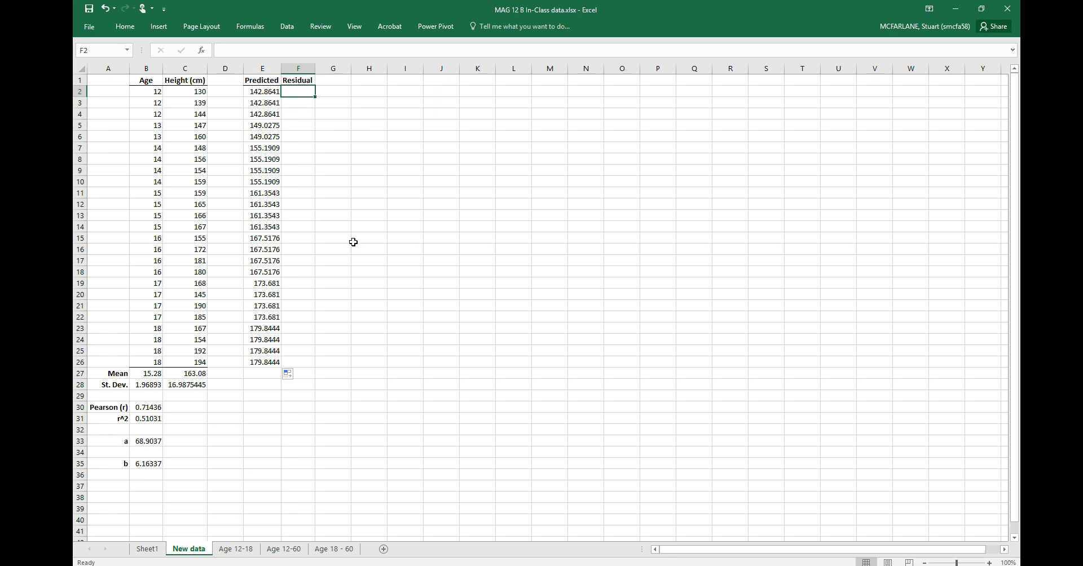
type("=")
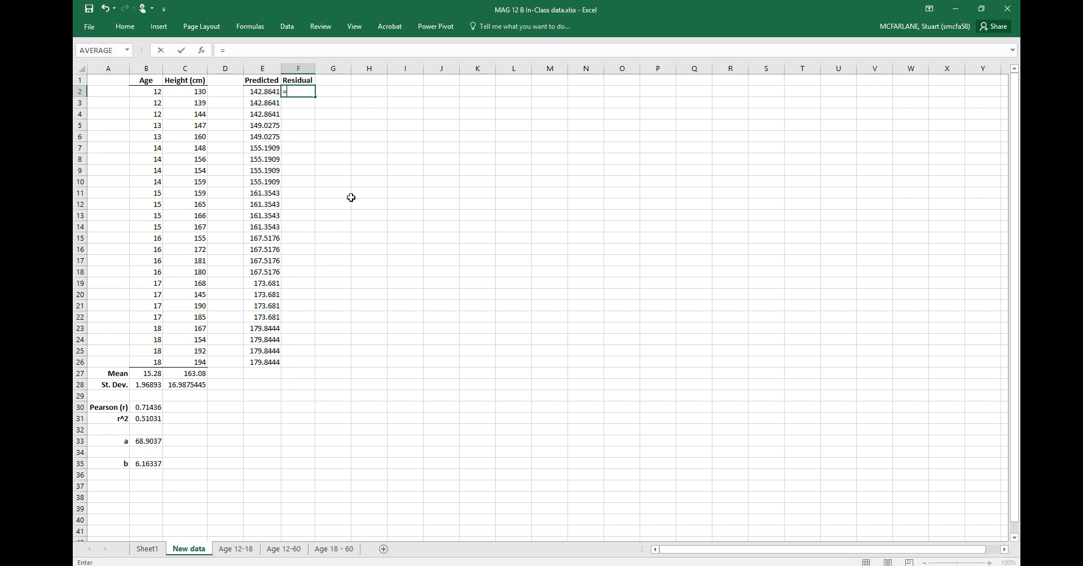
left_click(194, 91)
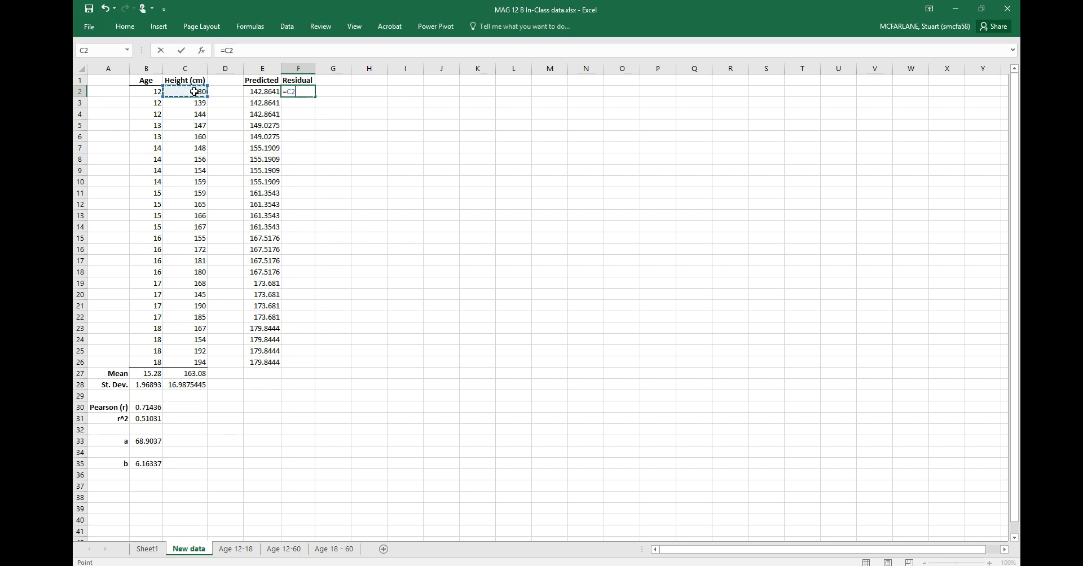
type("-")
left_click(269, 91)
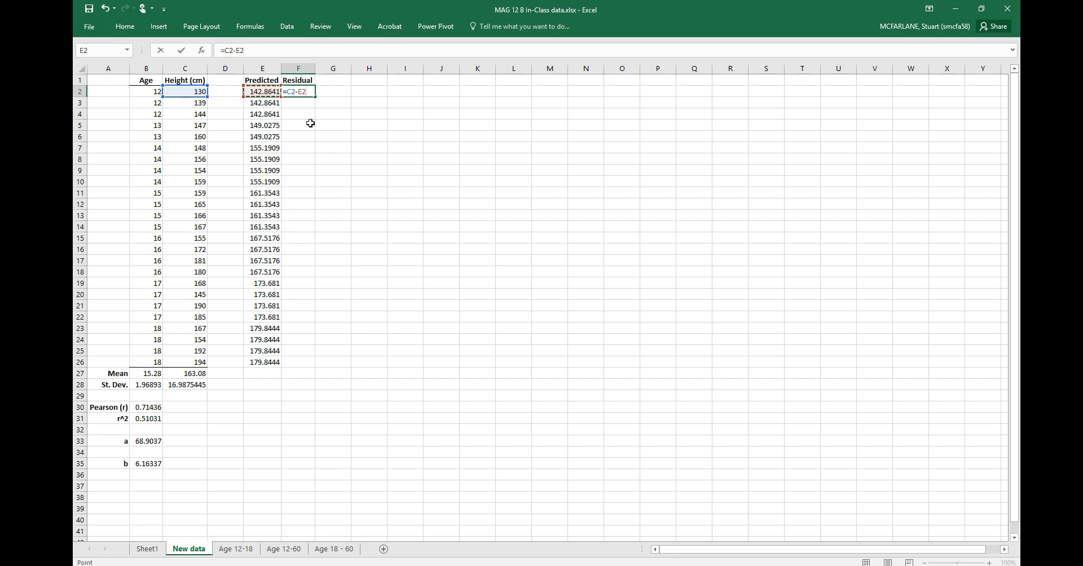
key("Return")
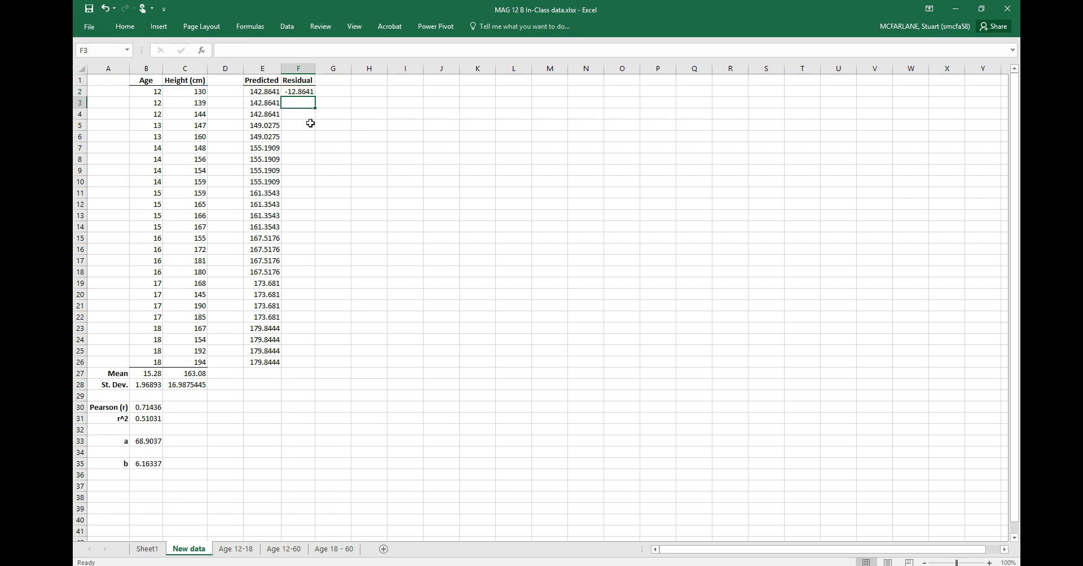
- Fill the residual formula from F2 down to F26
left_click(297, 92)
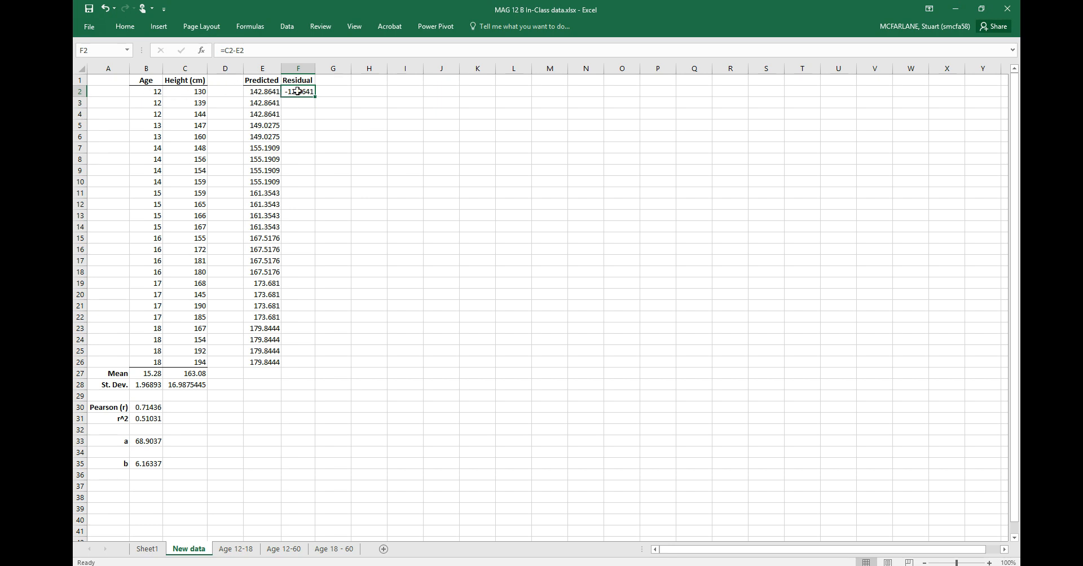
left_click_drag(314, 95, 309, 367)
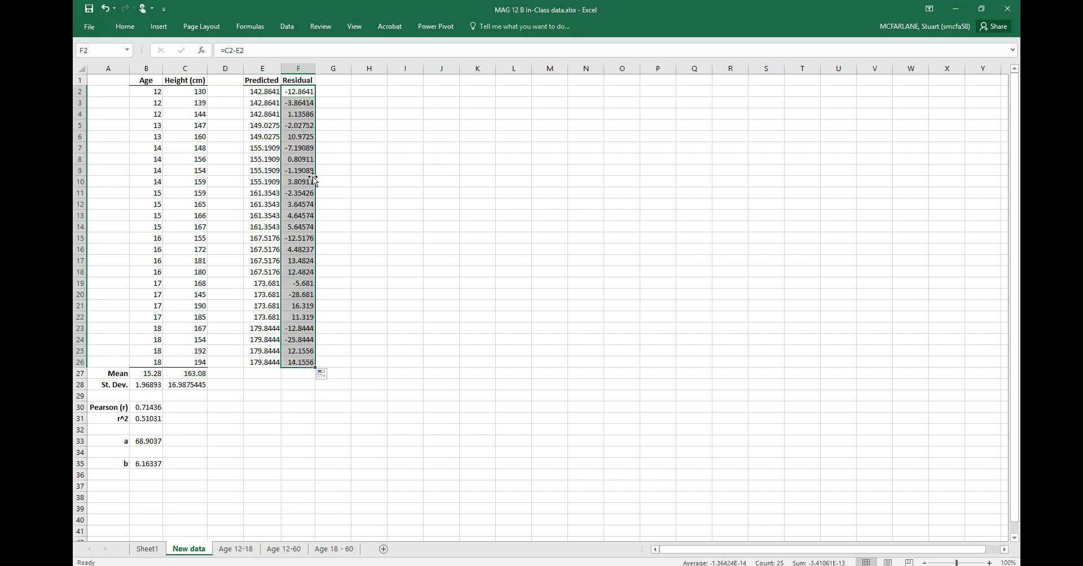
left_click(329, 102)
- Check the cell references of the residual formulas in F2, F3 and F4 and further down the Residual column
left_click(307, 92)
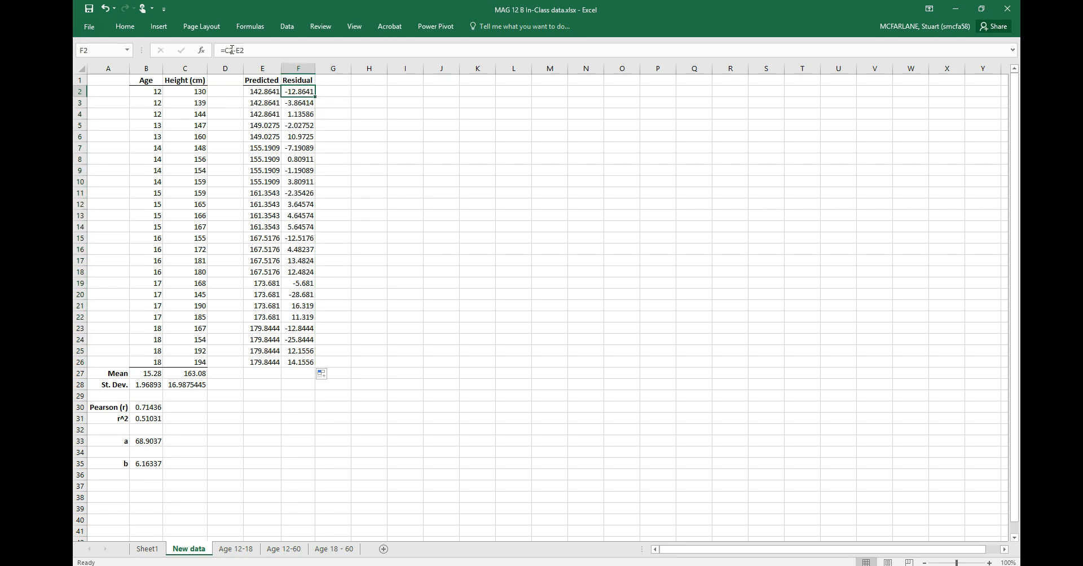
double_click(298, 91)
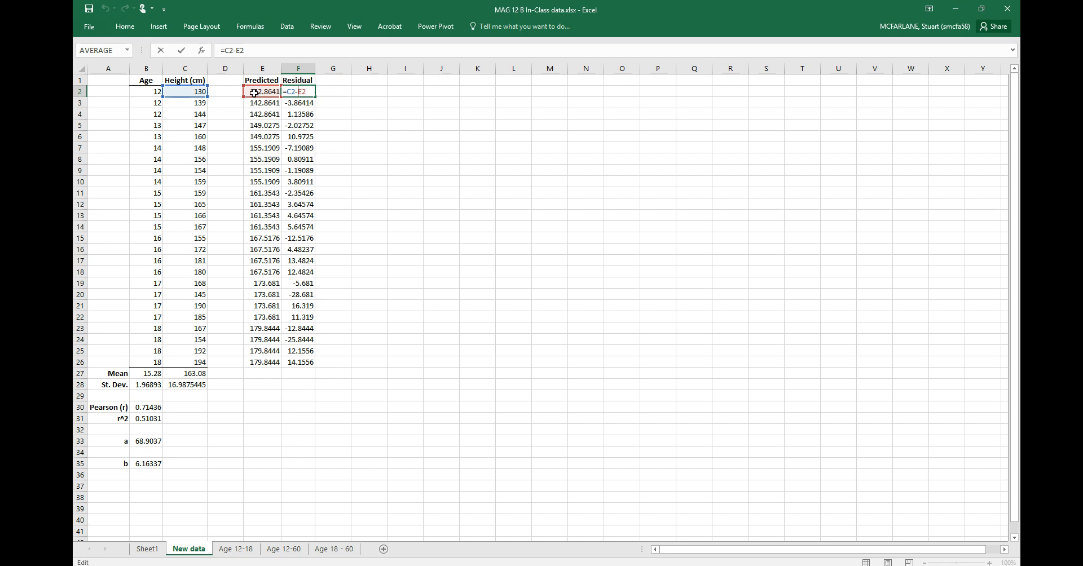
key("Return")
double_click(293, 103)
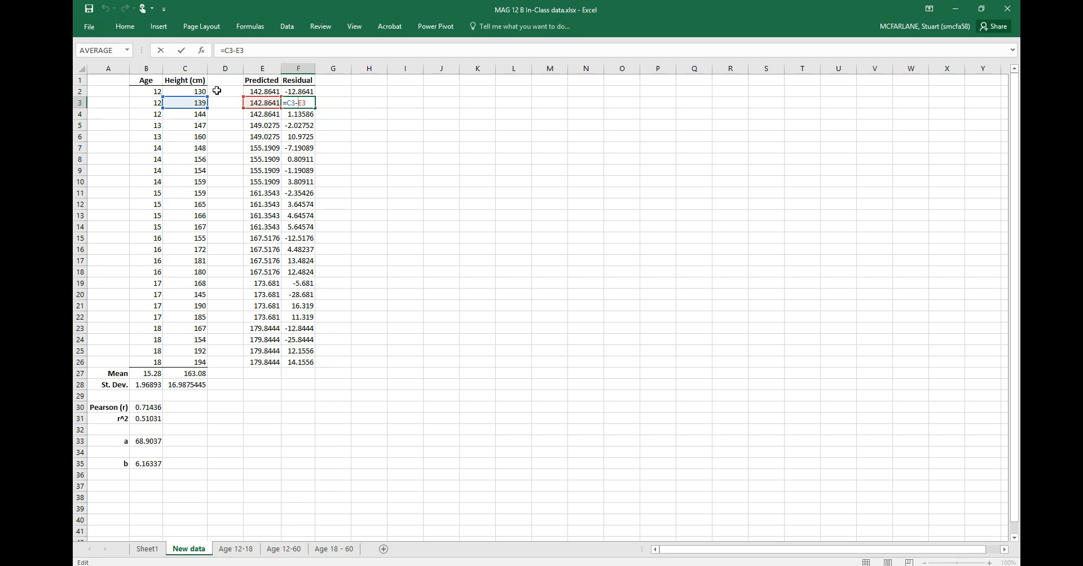
key("Return")
double_click(309, 114)
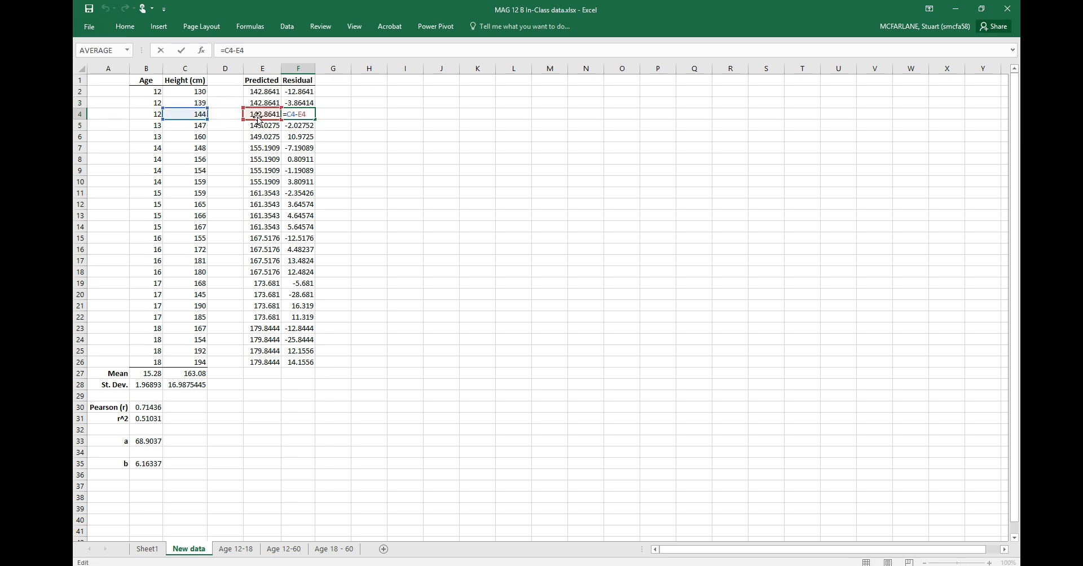
key("Return")
key("Down")
key("Down")
key("Down")
key("Down")
key("Down")
key("Down")
key("Down")
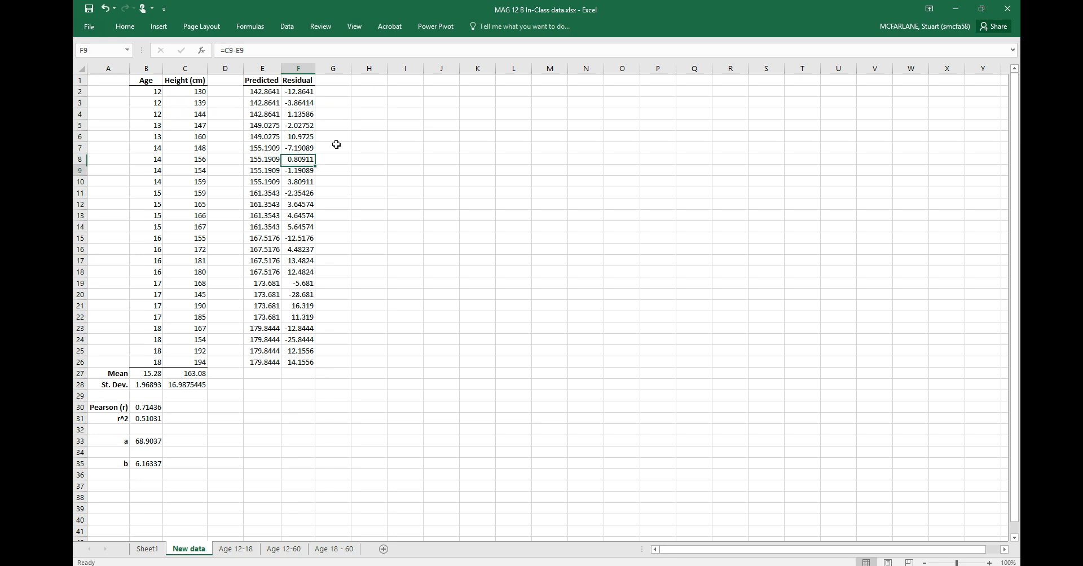
key("Down")
key("Down")
key("Down")
key("Down")
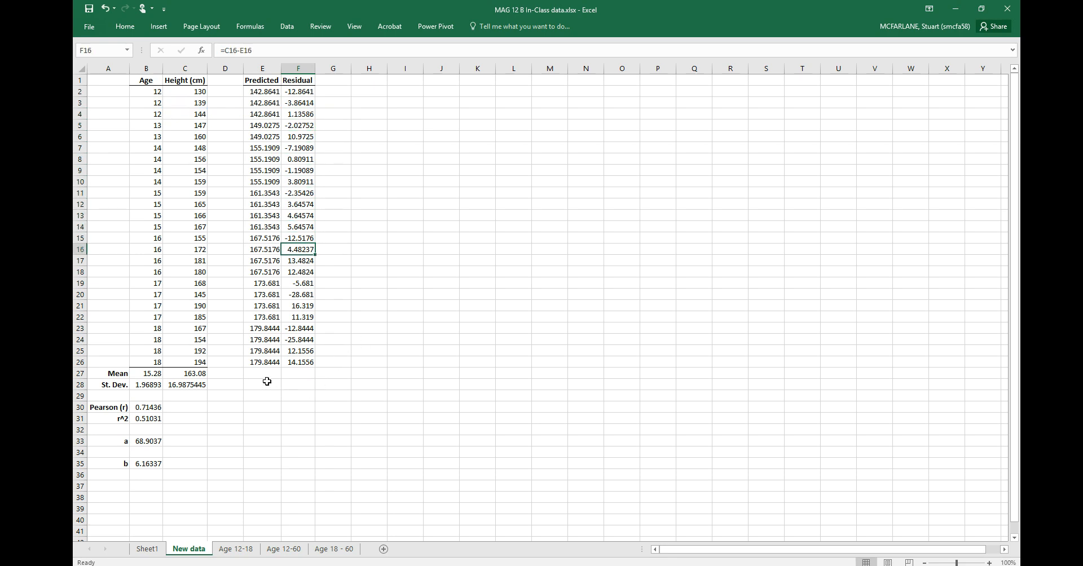
- Calculate the average of the predicted heights E2:E26 in E27 and compare it with the mean actual height in C27
left_click(279, 371)
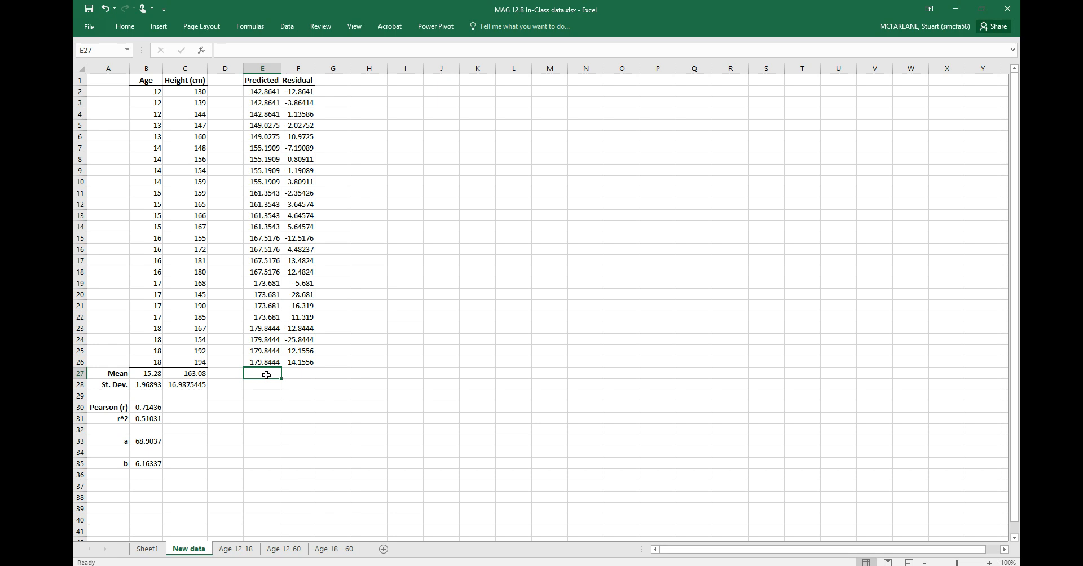
left_click(189, 370)
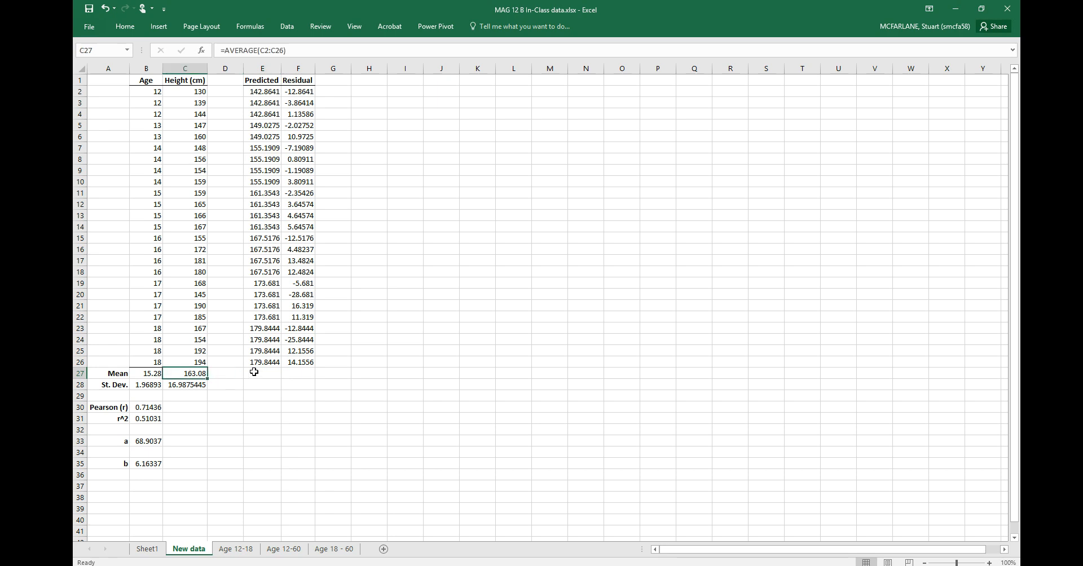
left_click(252, 373)
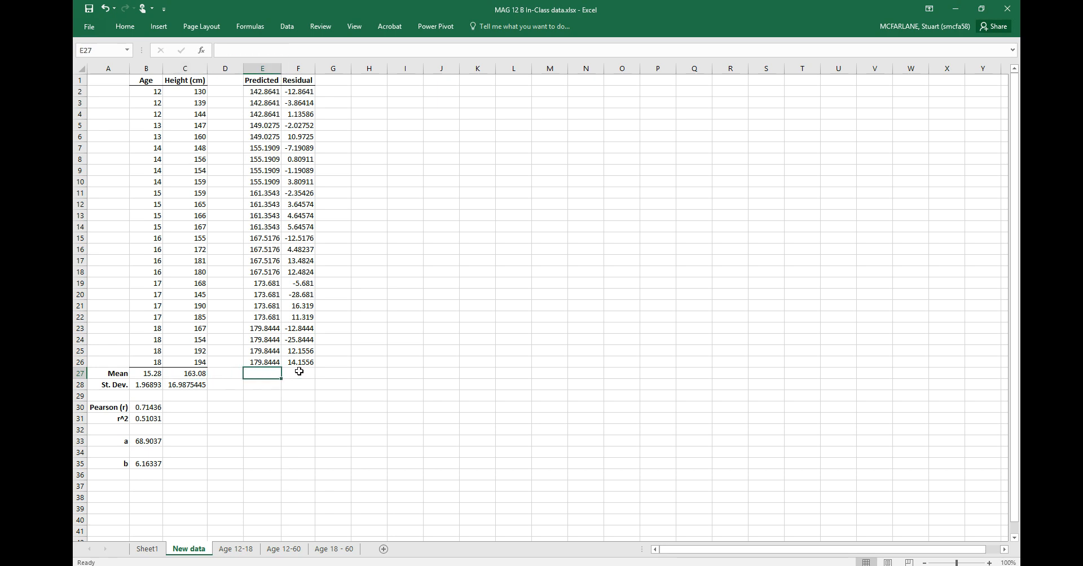
left_click(125, 27)
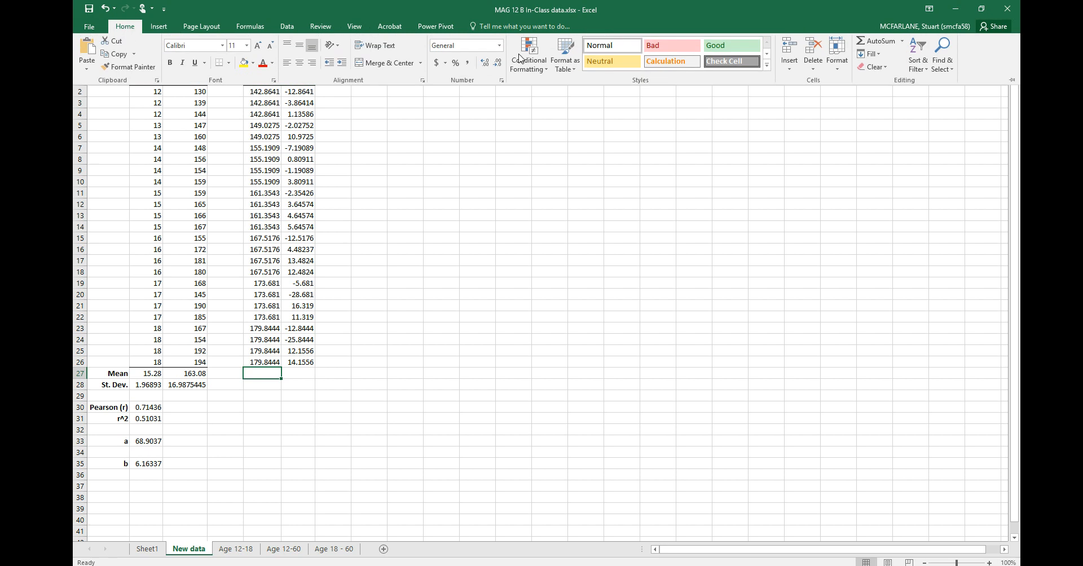
left_click(902, 41)
left_click(902, 69)
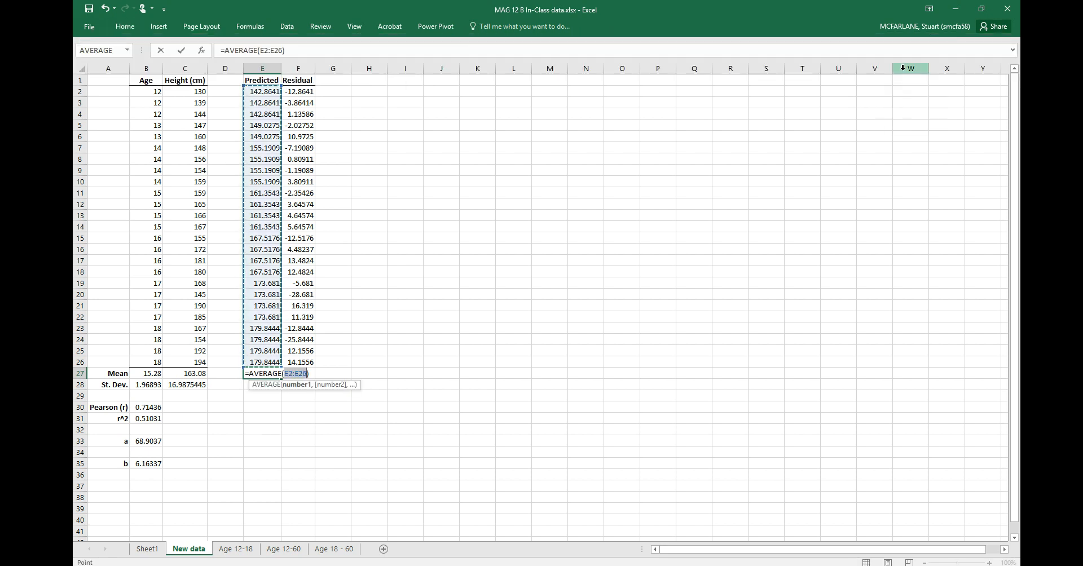
key("Return")
left_click(208, 374)
left_click(247, 376)
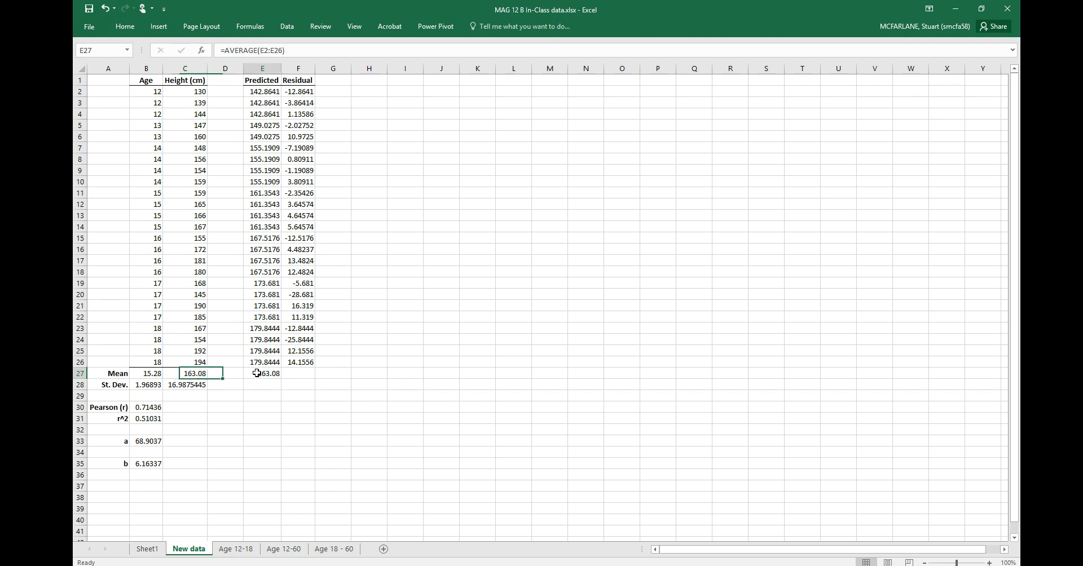
- Sum the residuals F2:F26 in F27 and inspect the resulting total
left_click(307, 375)
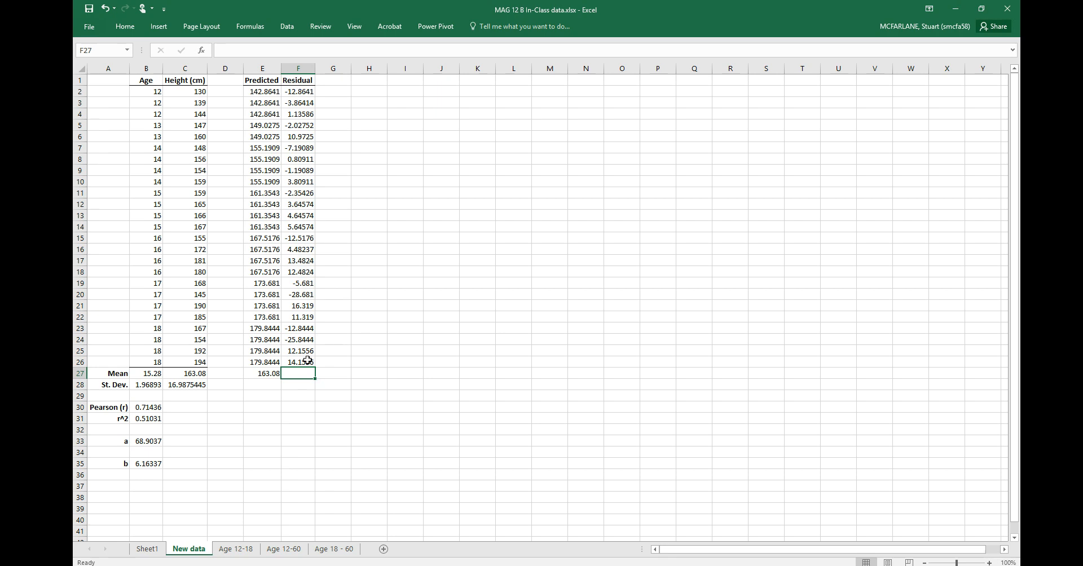
left_click(125, 26)
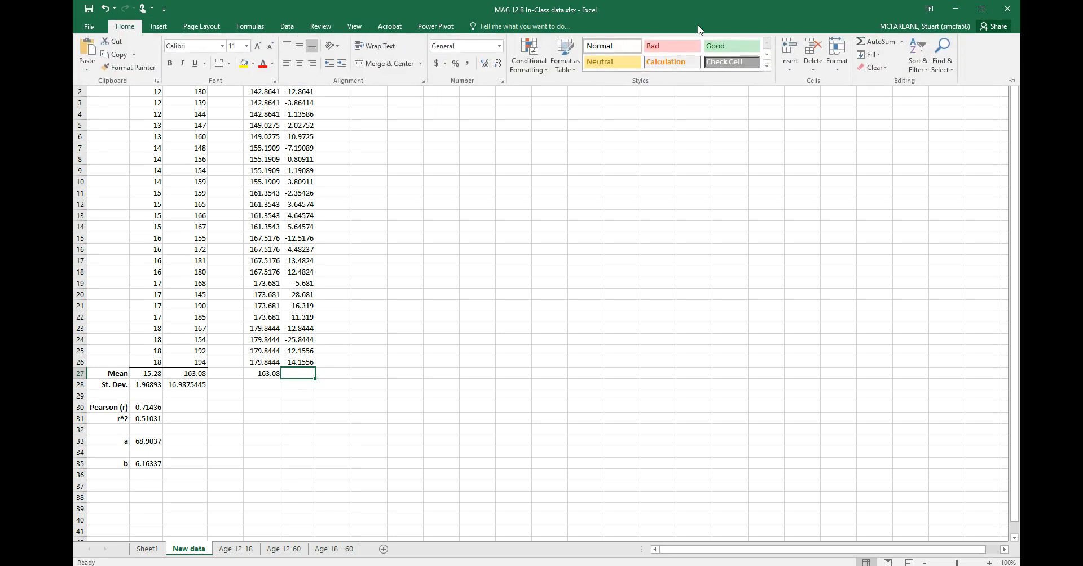
left_click(879, 46)
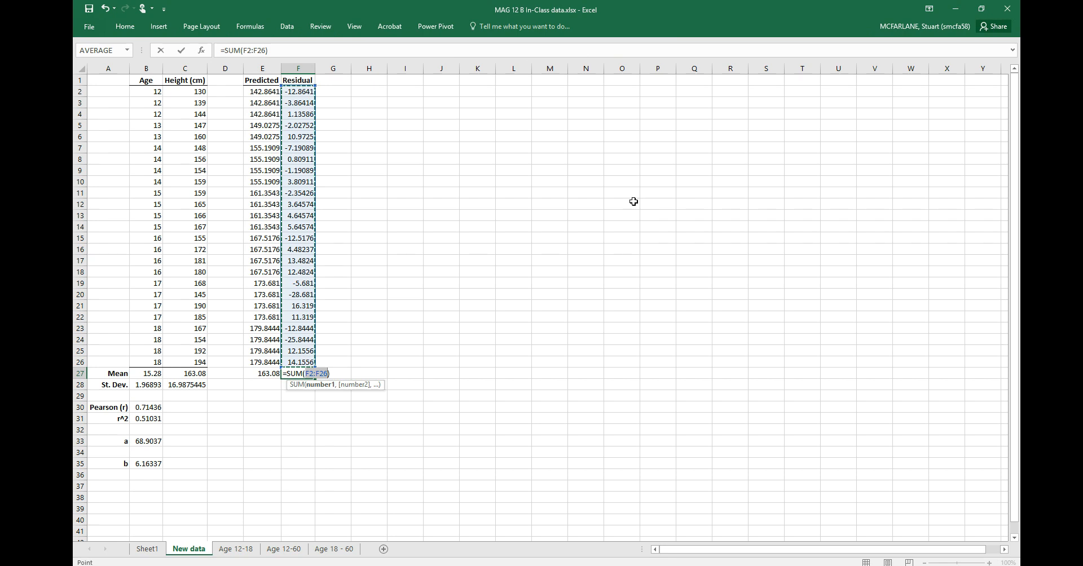
key("Return")
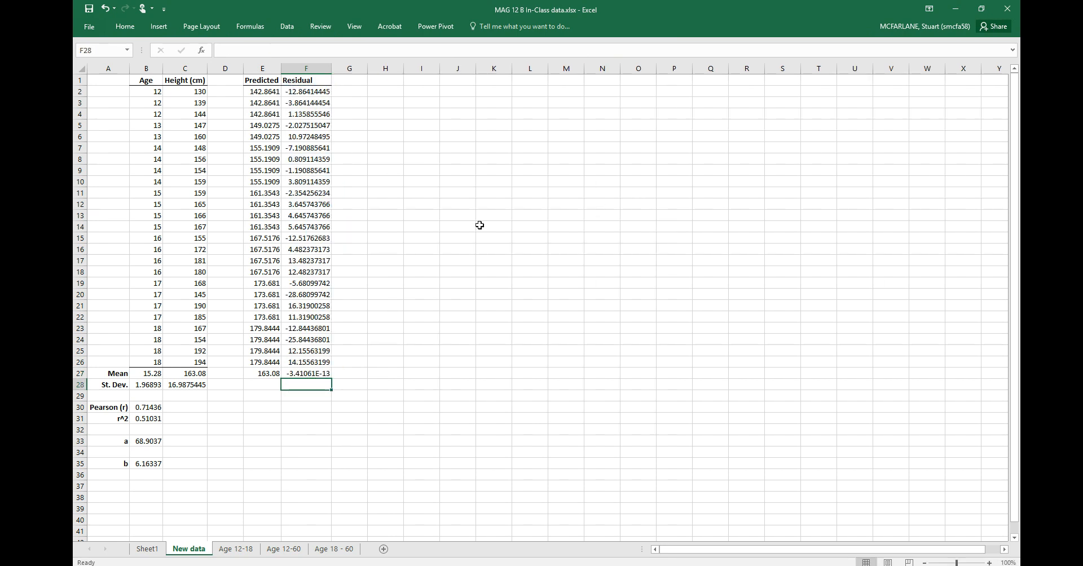
left_click(314, 374)
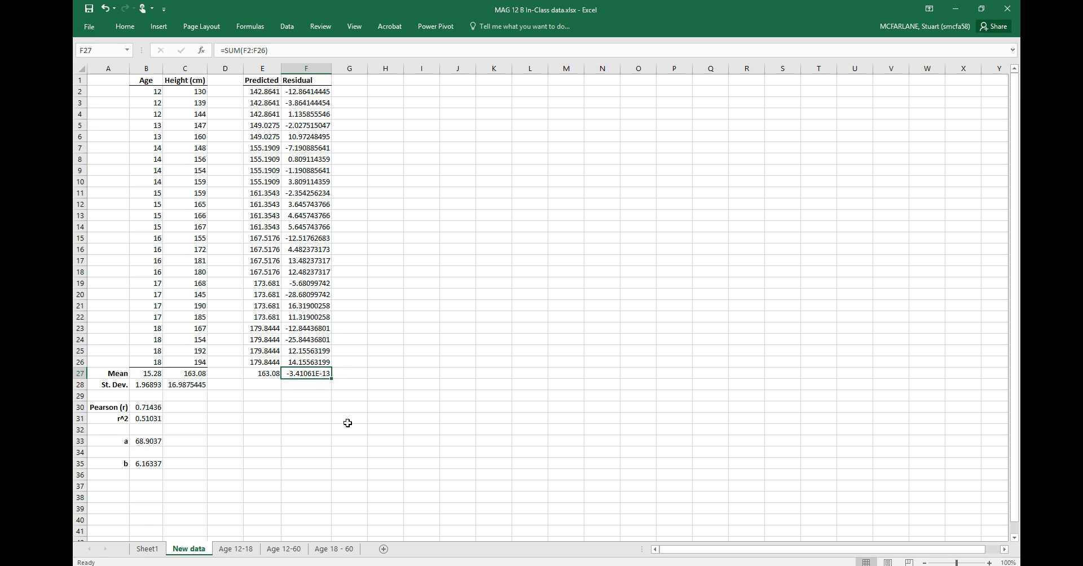
key("Return")
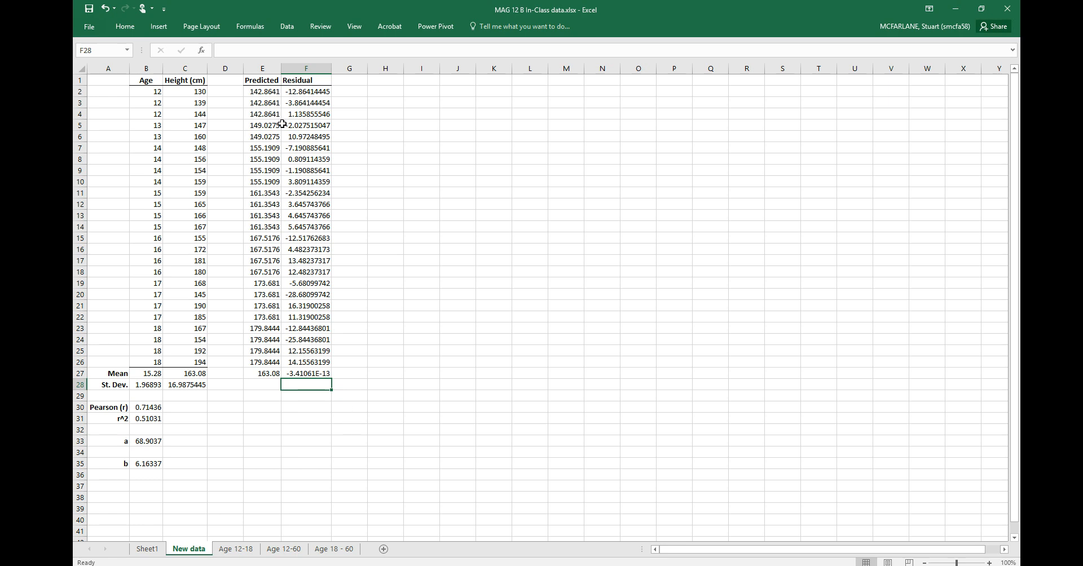